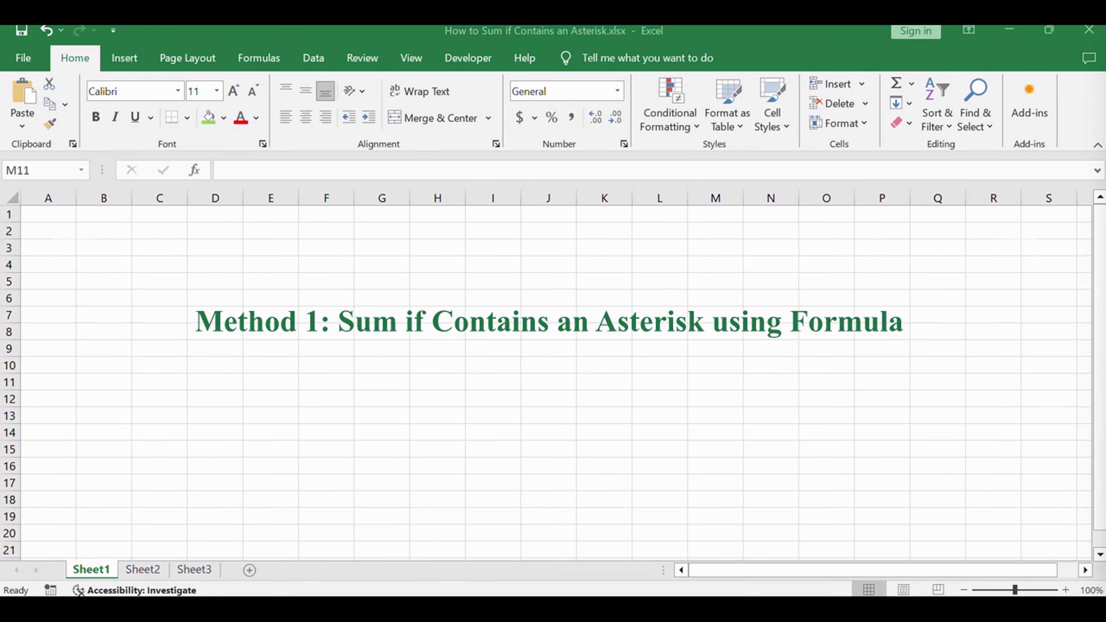
- On Sheet2, review the drink names in A2:A12, such as Coffee * and * Tea
click(144, 570)
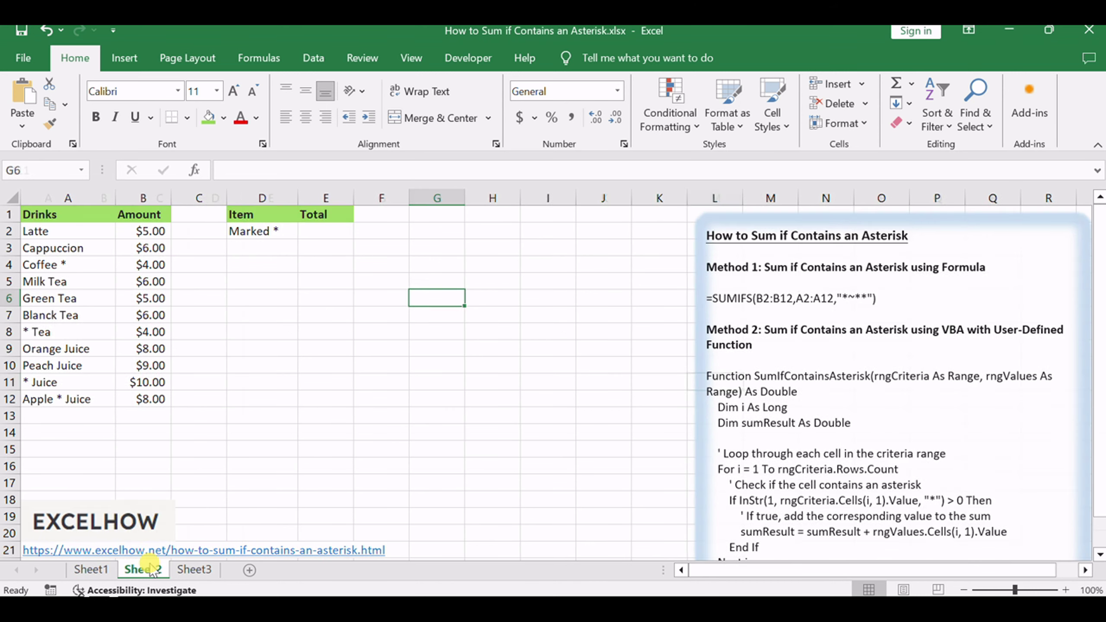
click(496, 402)
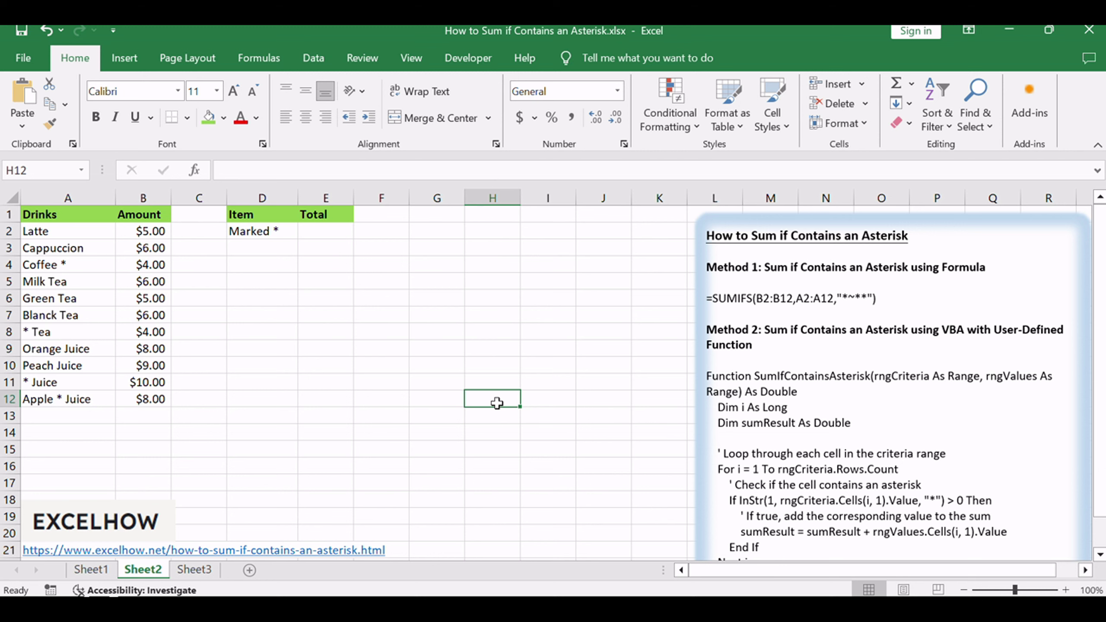
drag(33, 233, 56, 399)
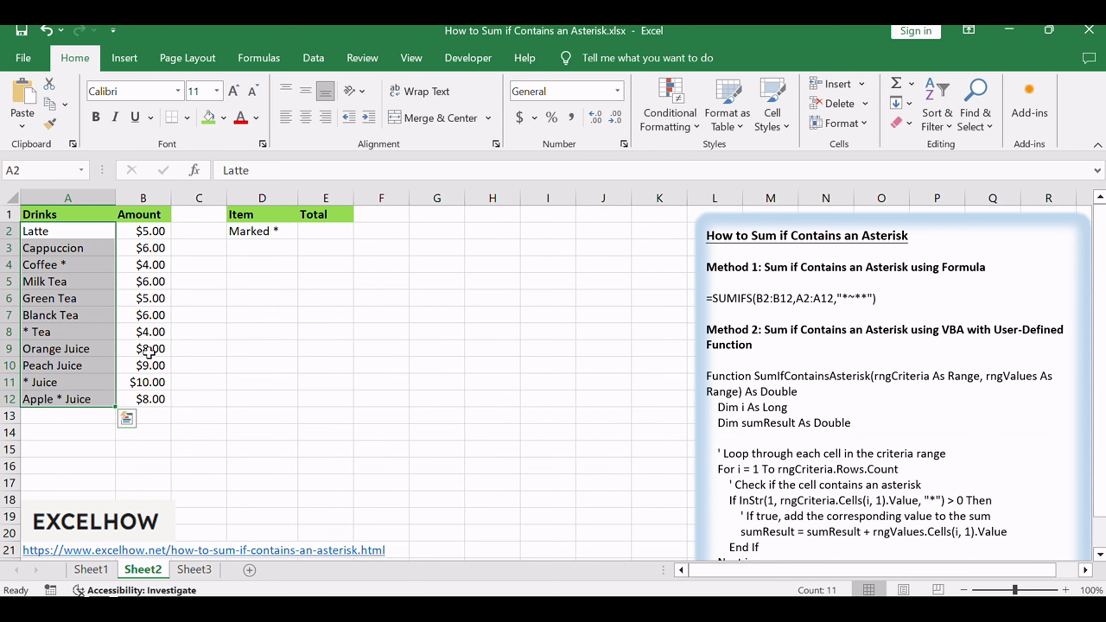
click(194, 316)
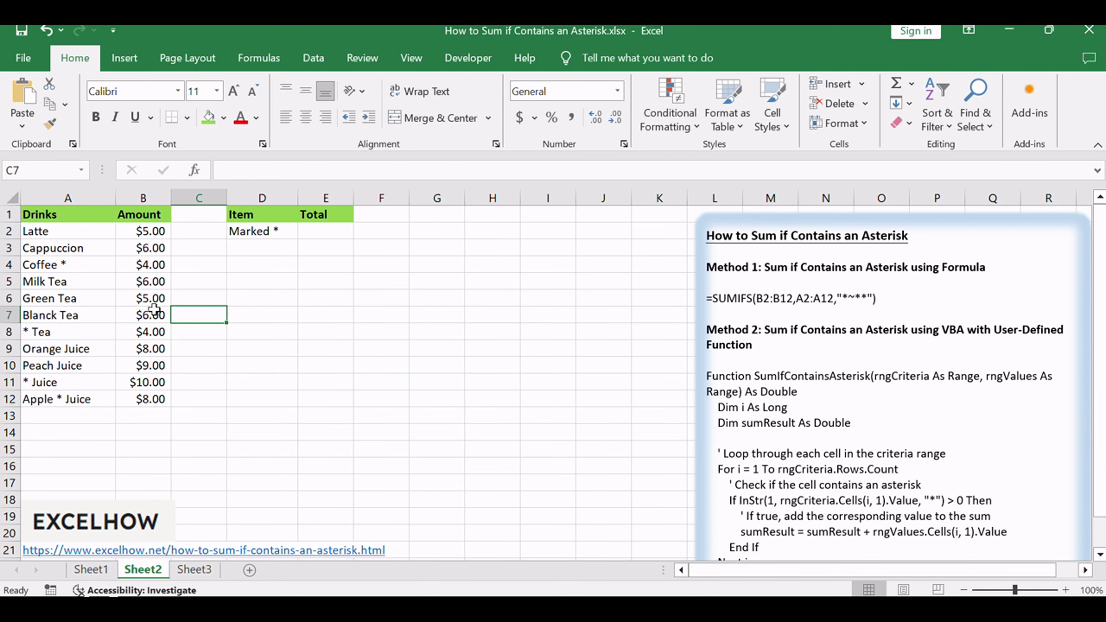
click(64, 264)
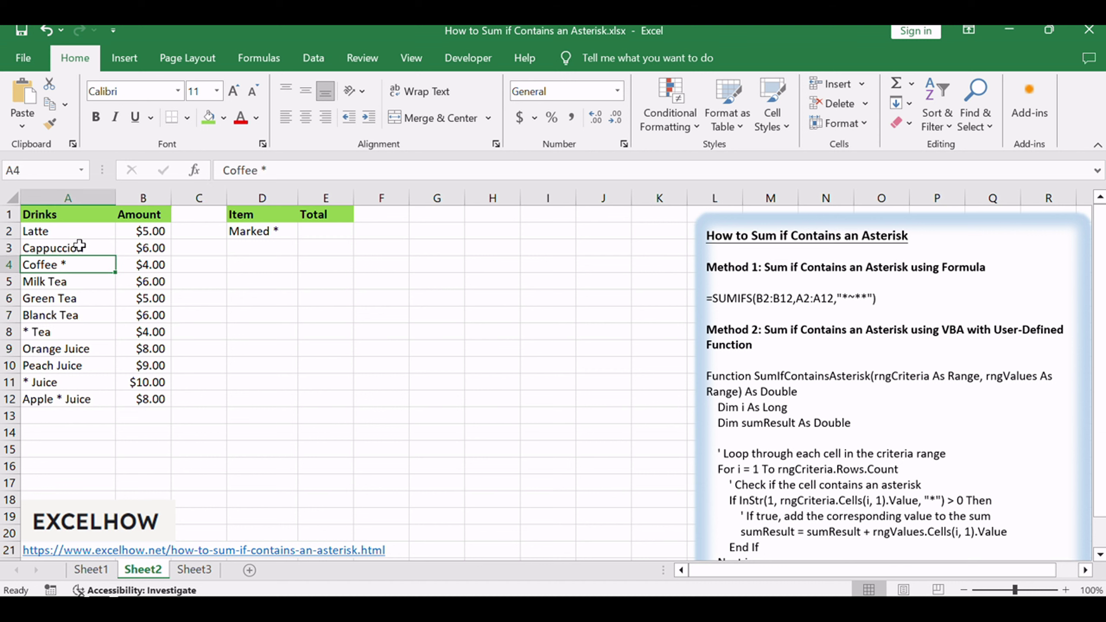
click(67, 330)
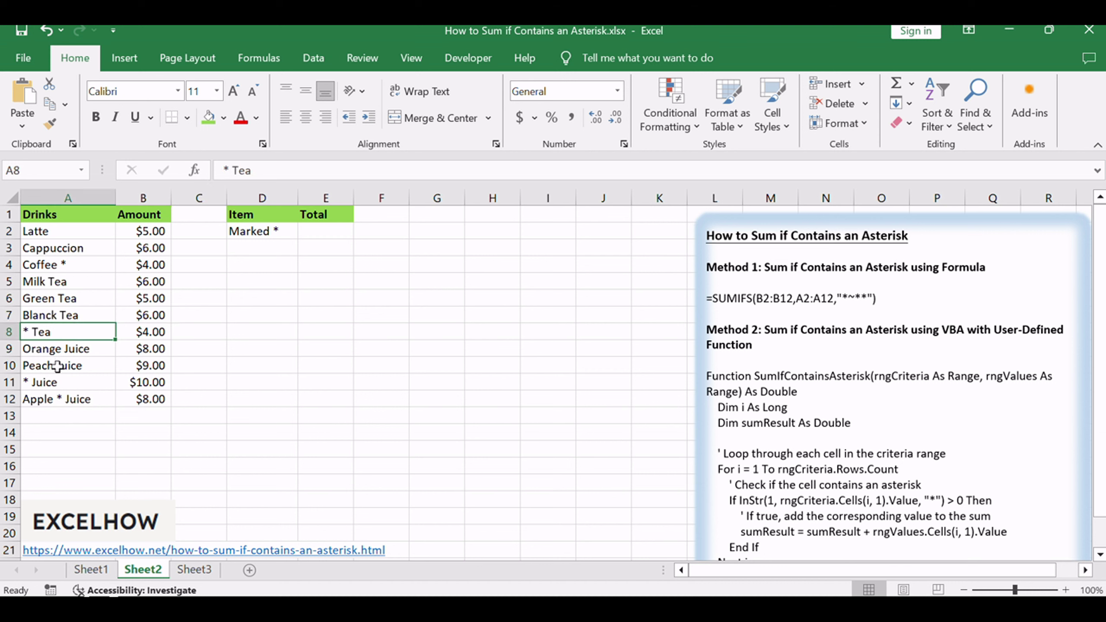
click(71, 268)
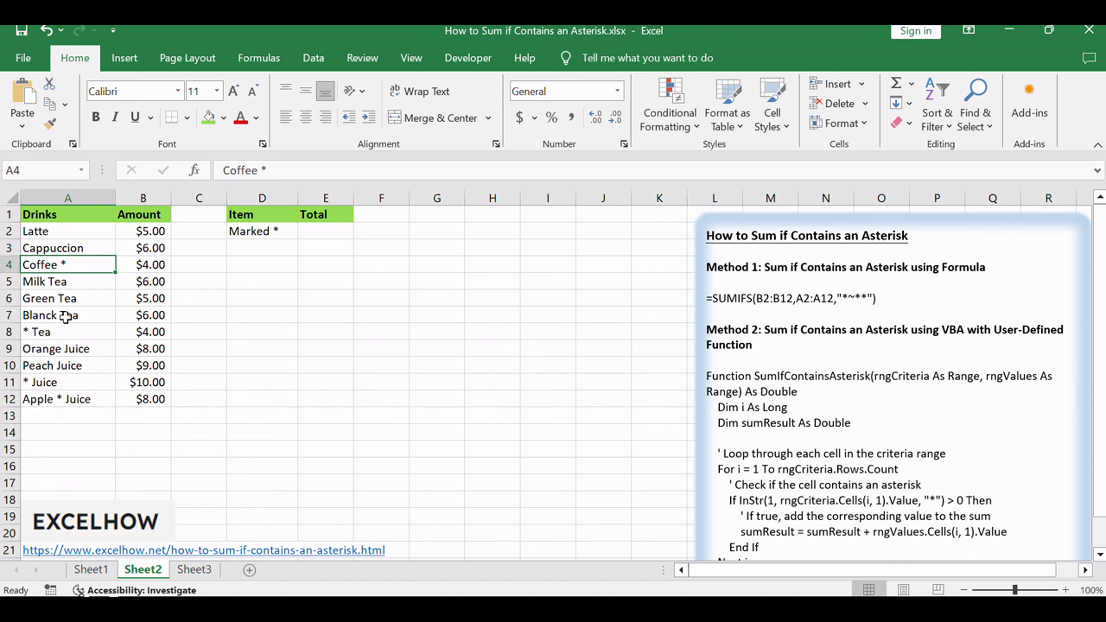
- Inspect the Item and Total headers and the empty Marked * total in E2
click(253, 217)
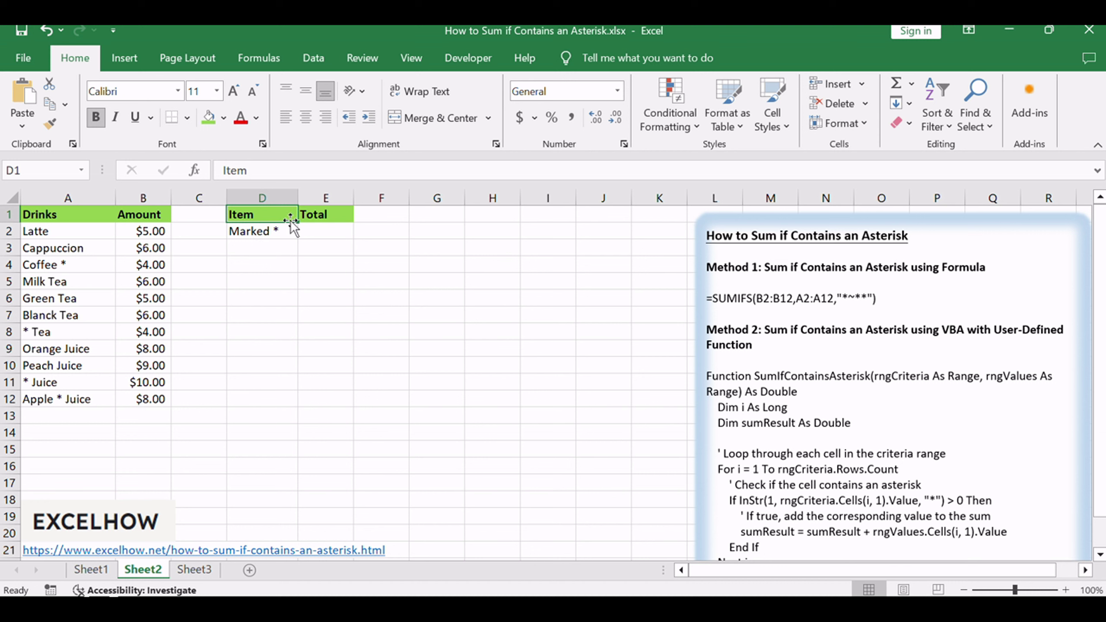
click(313, 216)
mouse_move(331, 230)
mouse_down()
mouse_move(345, 240)
mouse_move(333, 231)
mouse_up()
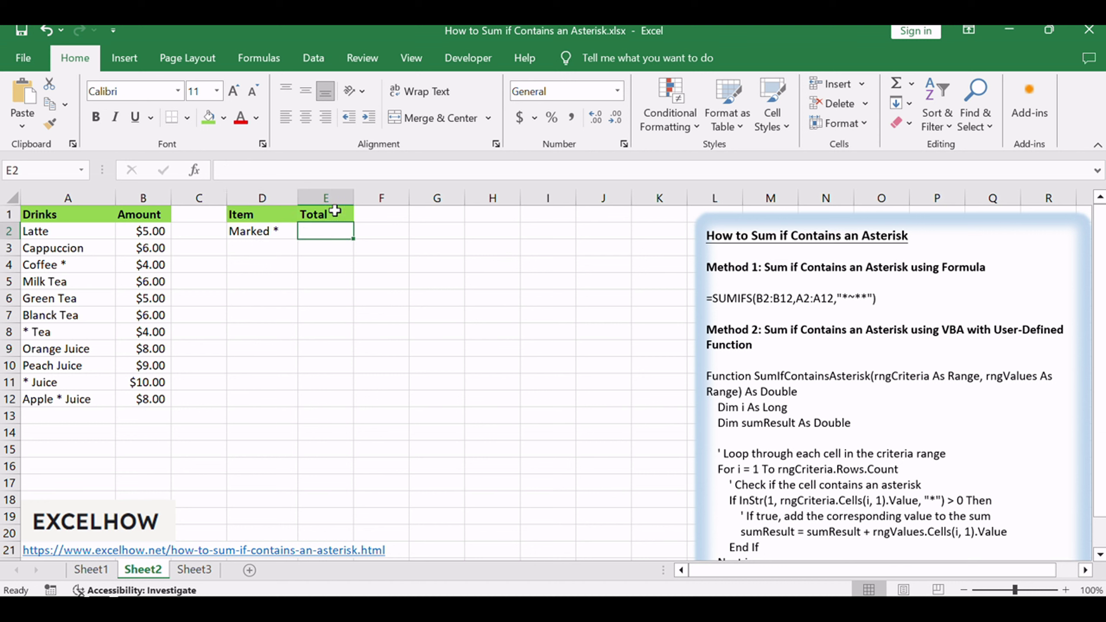
double_click(333, 231)
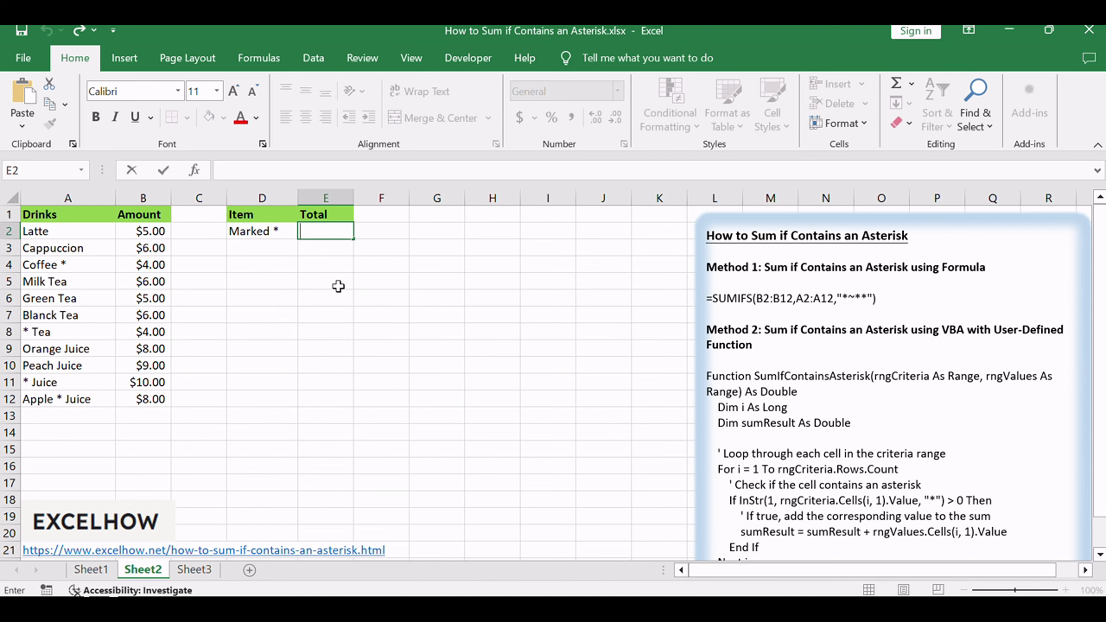
click(338, 287)
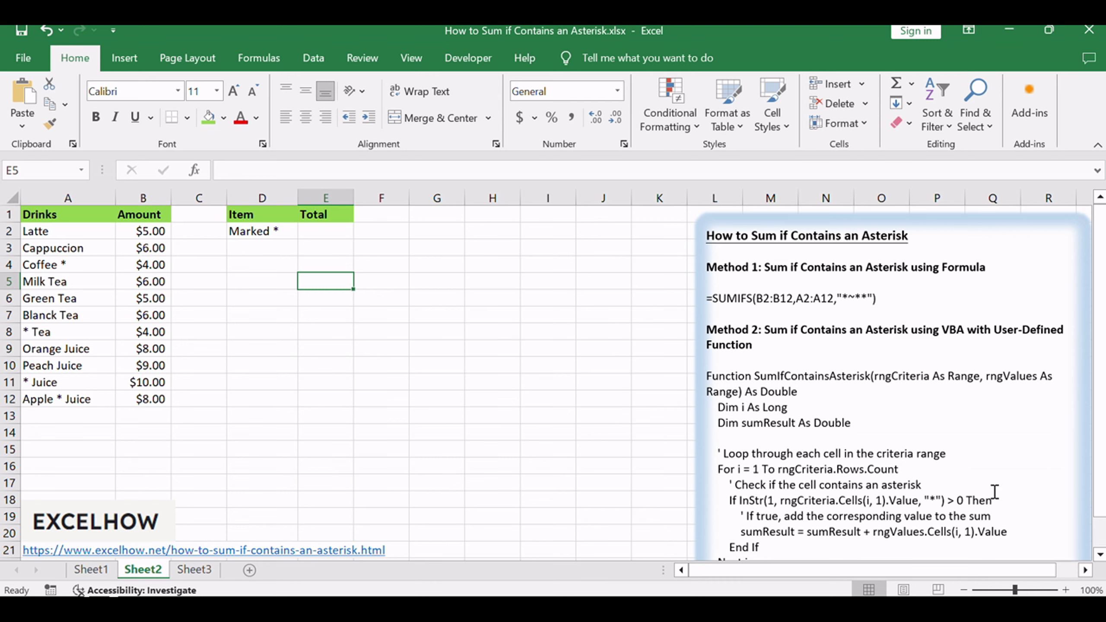
- Locate the SUMIFS formula in the instruction notes
click(745, 310)
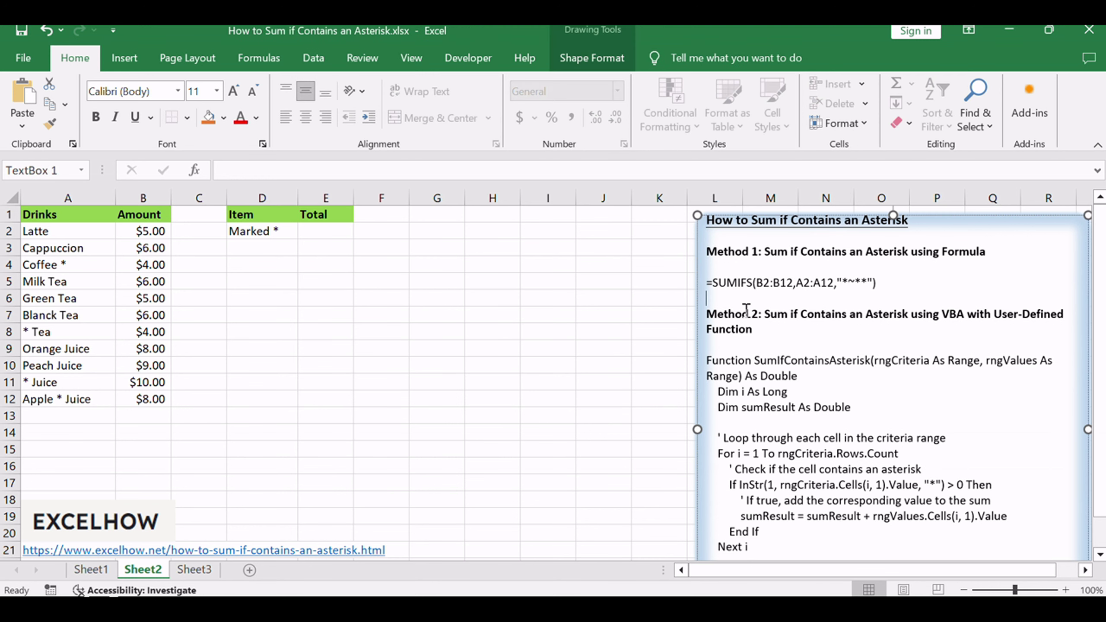
click(732, 273)
double_click(733, 274)
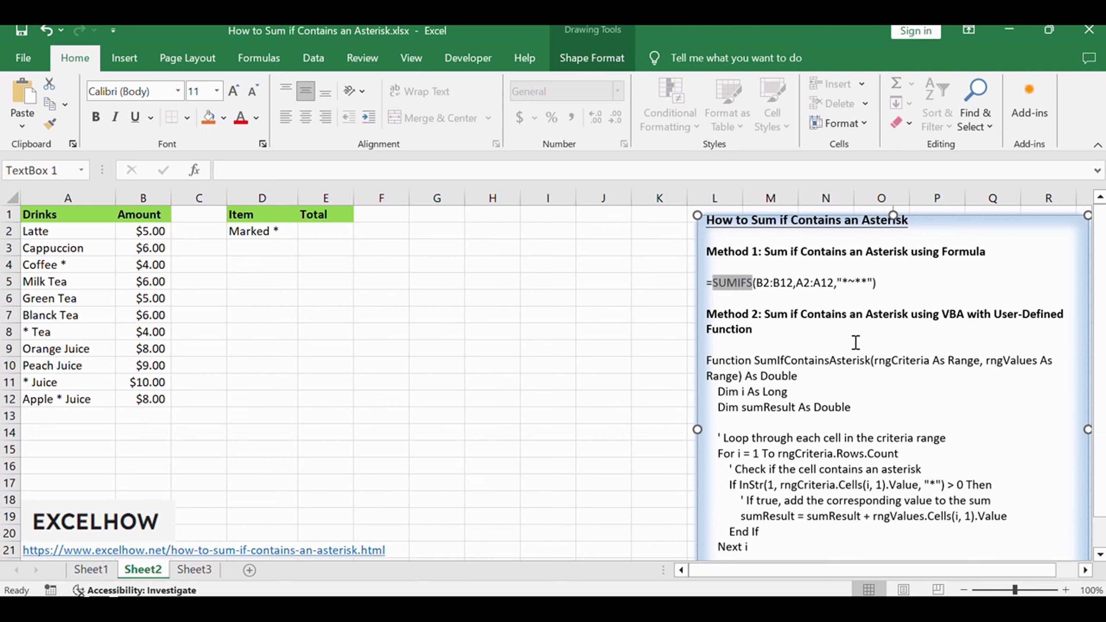
click(887, 299)
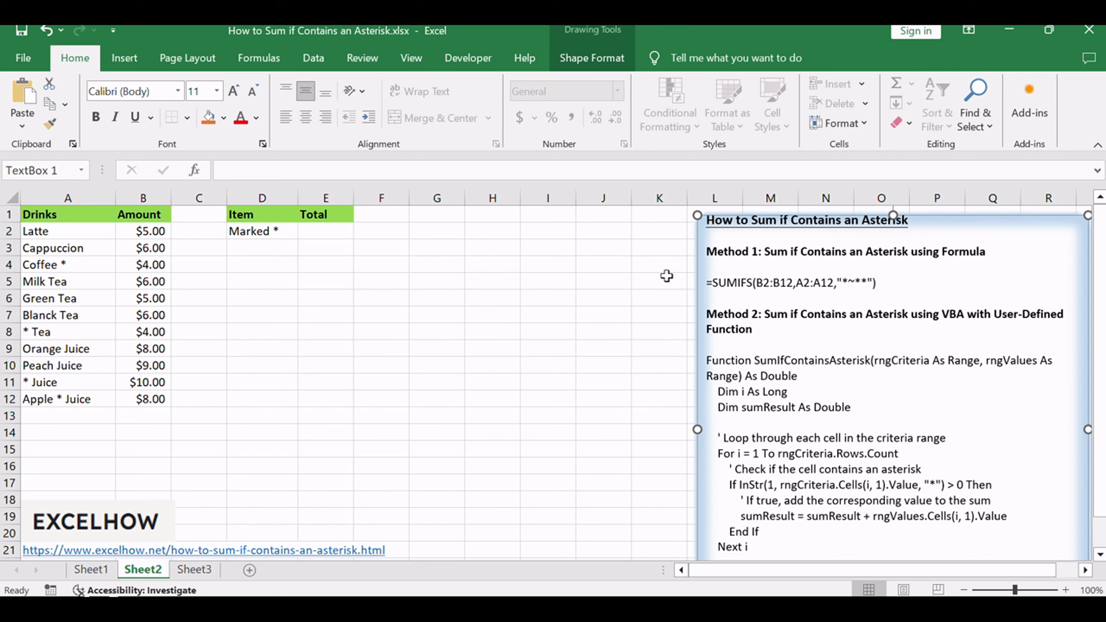
- Enter =SUMIFS(B2:B12,A2:A12,"*~**") in E2 so it shows 26
double_click(320, 235)
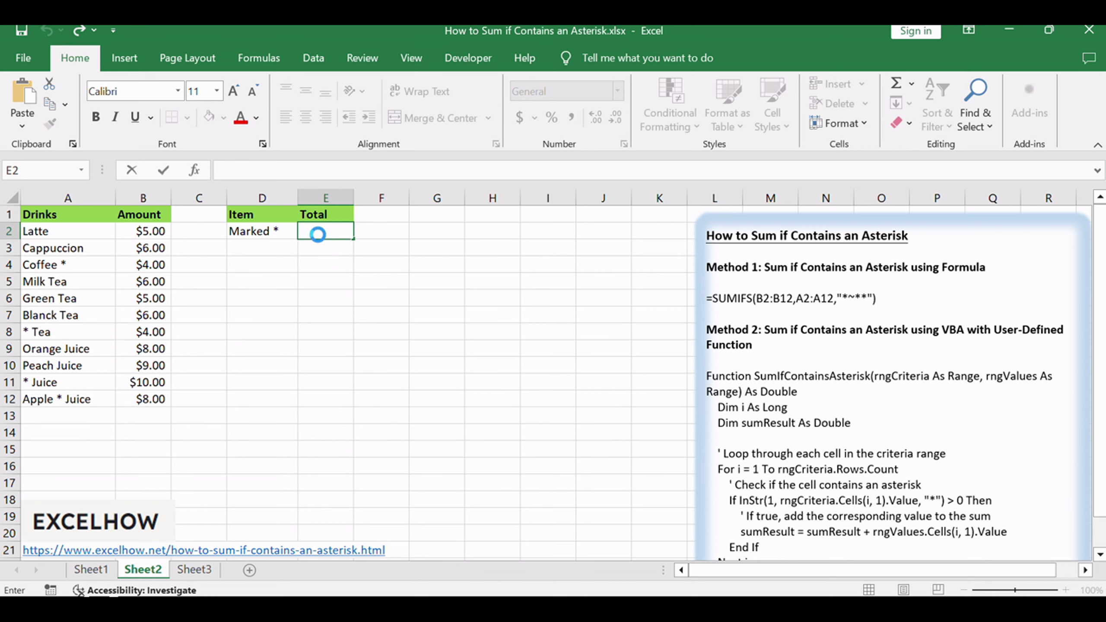
text(=SUMIFS(B2:B12,A2:A12,"*~**"))
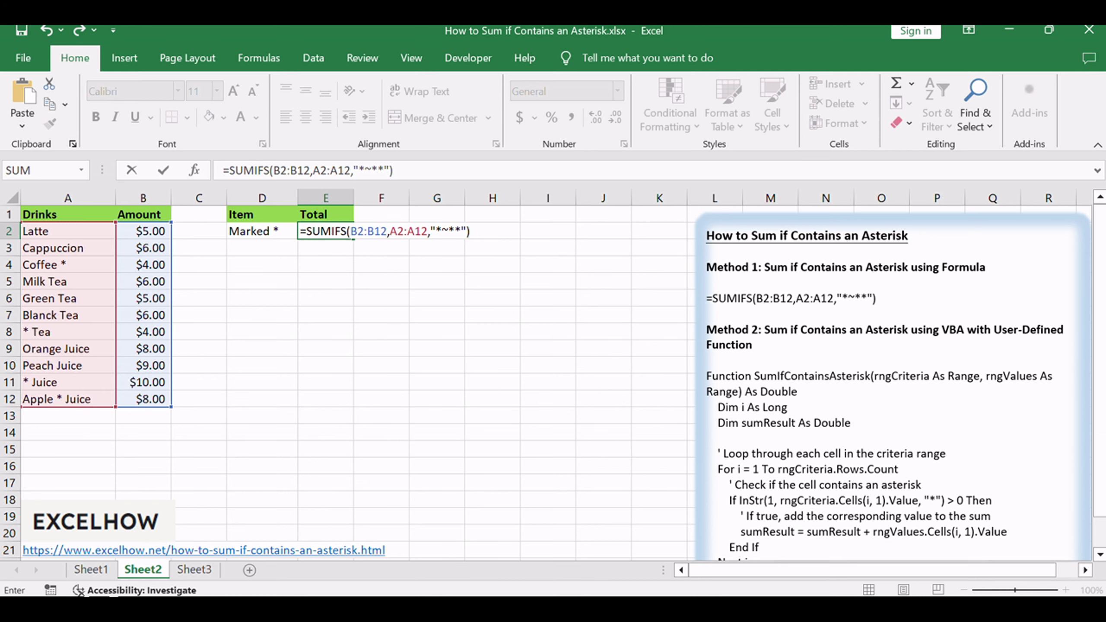
key(alt+Tab)
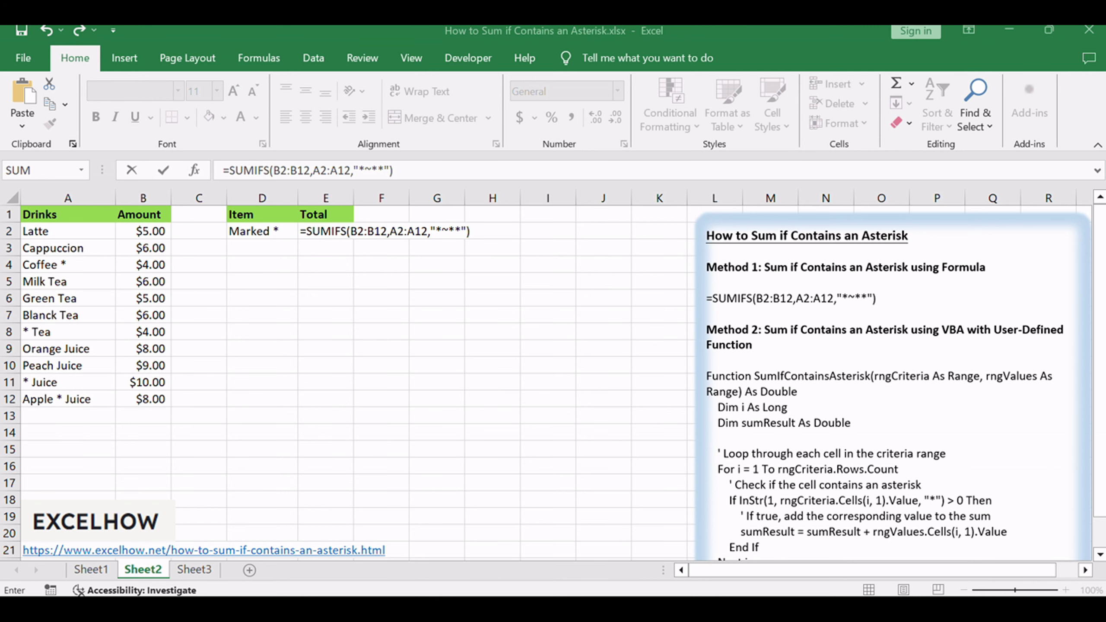
click(435, 164)
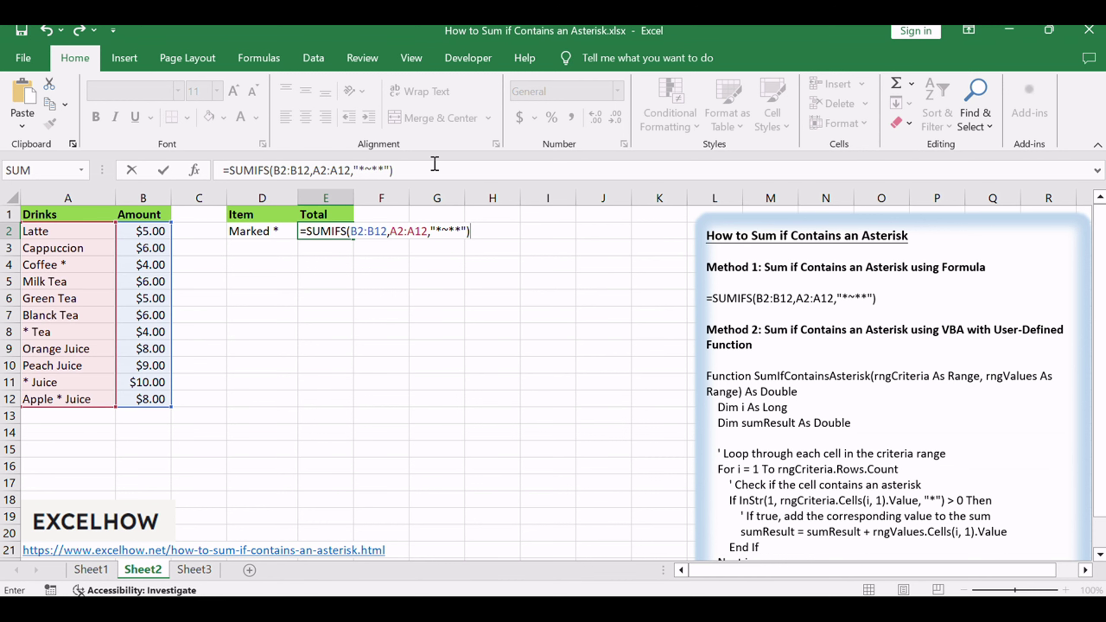
key(Return)
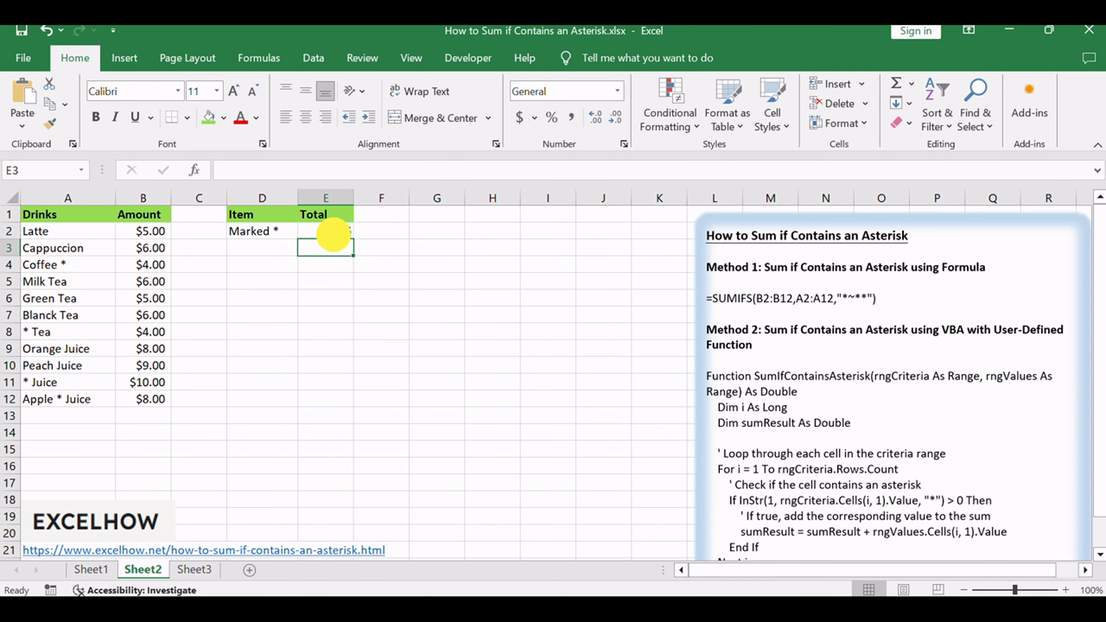
click(319, 240)
- Verify the asterisk drink amounts in B4, B8, B11 and B12 behind the 26 total
click(130, 267)
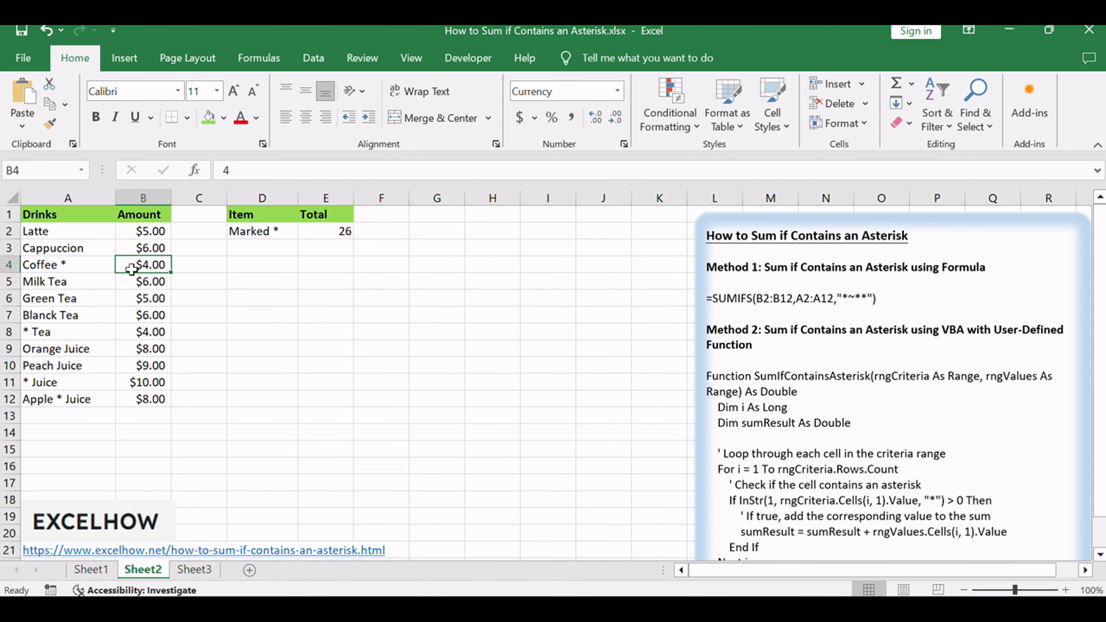
click(150, 332)
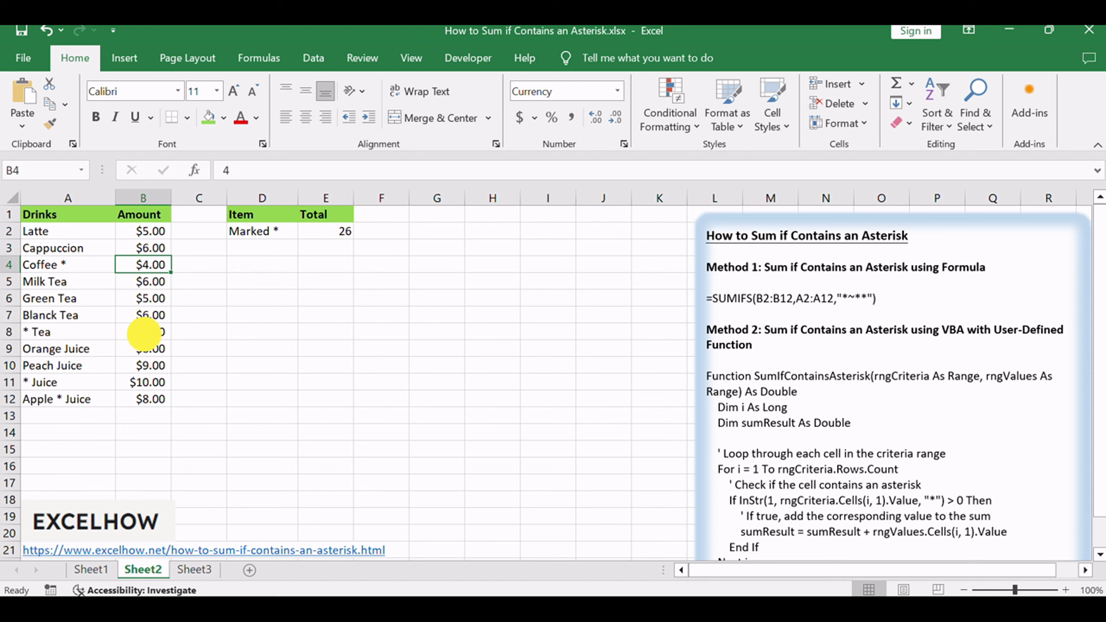
click(148, 382)
click(159, 397)
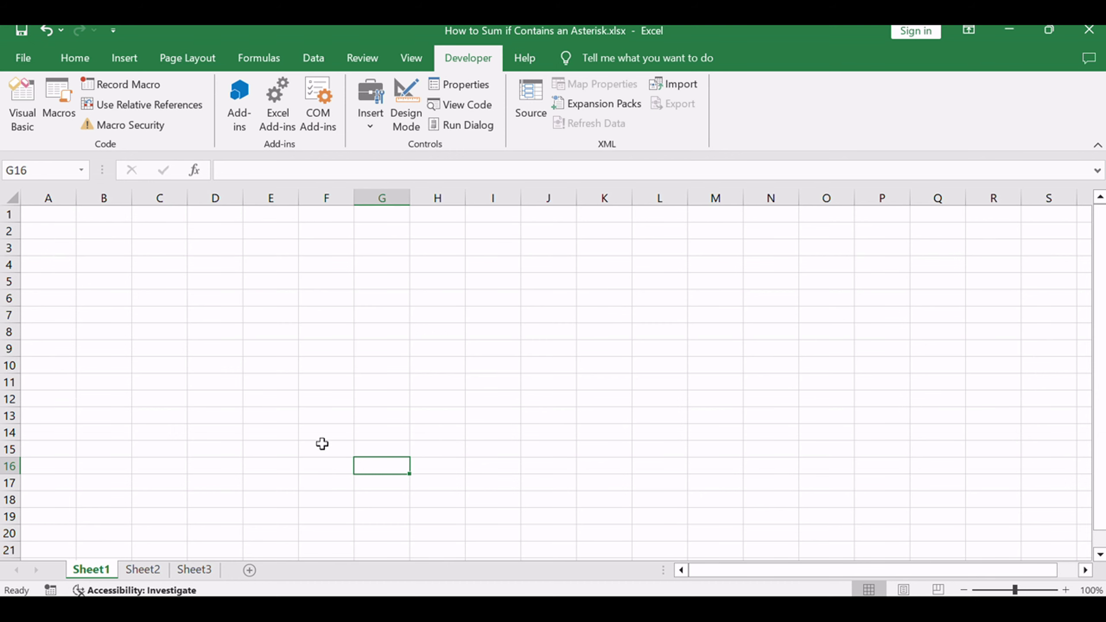
- Return to Sheet2, note the VBA method heading, and launch the VBA editor with Alt+F11
click(144, 571)
click(849, 364)
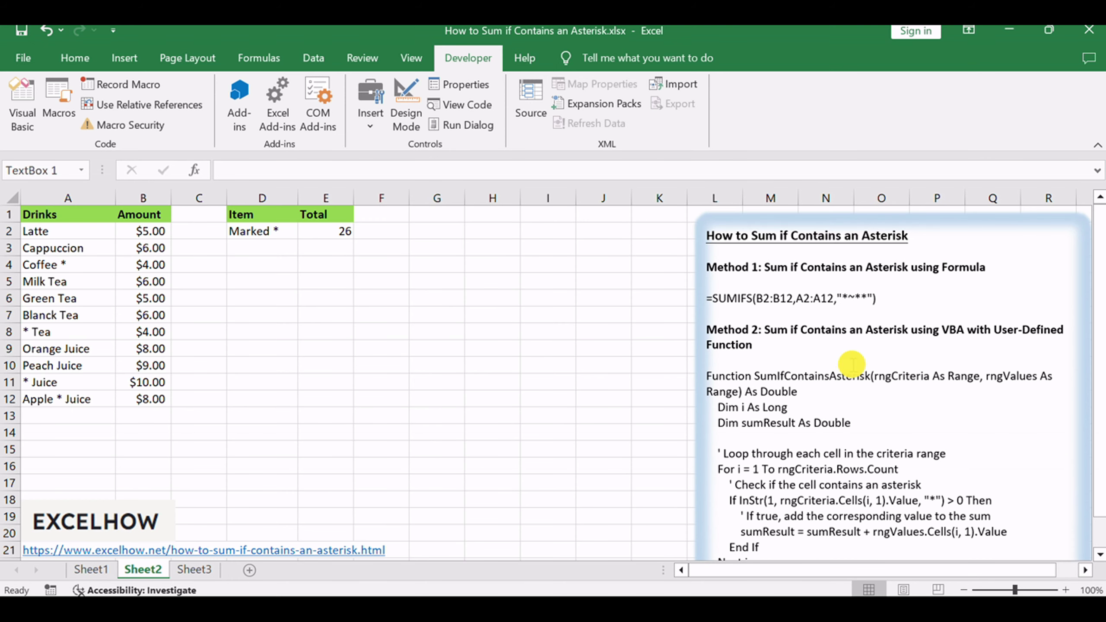
drag(801, 315, 1064, 315)
click(345, 365)
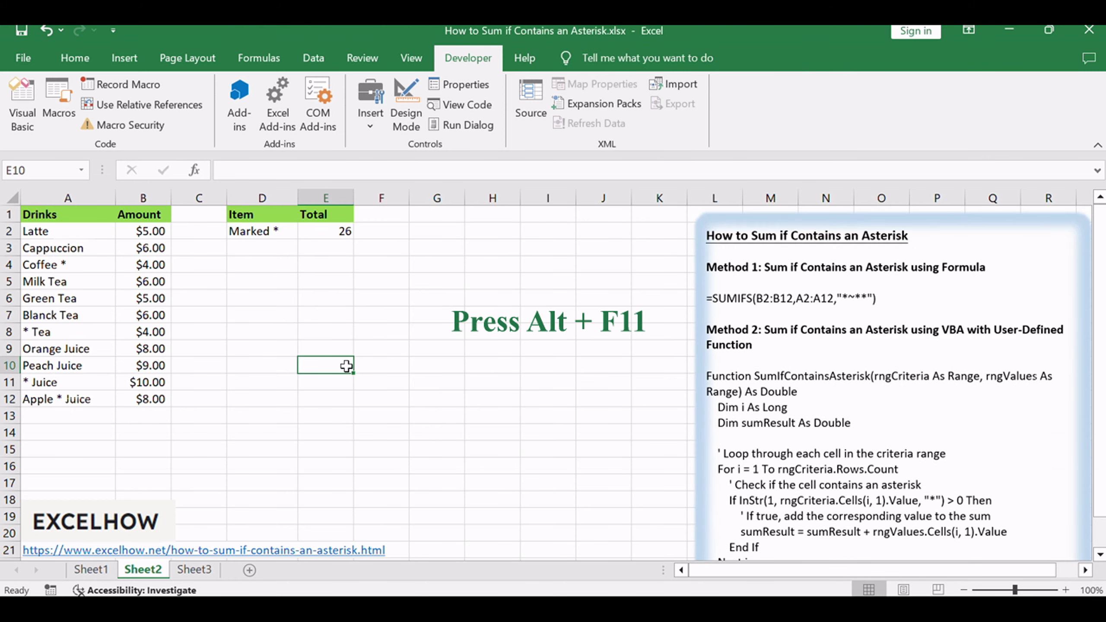
click(394, 318)
key(alt+F11)
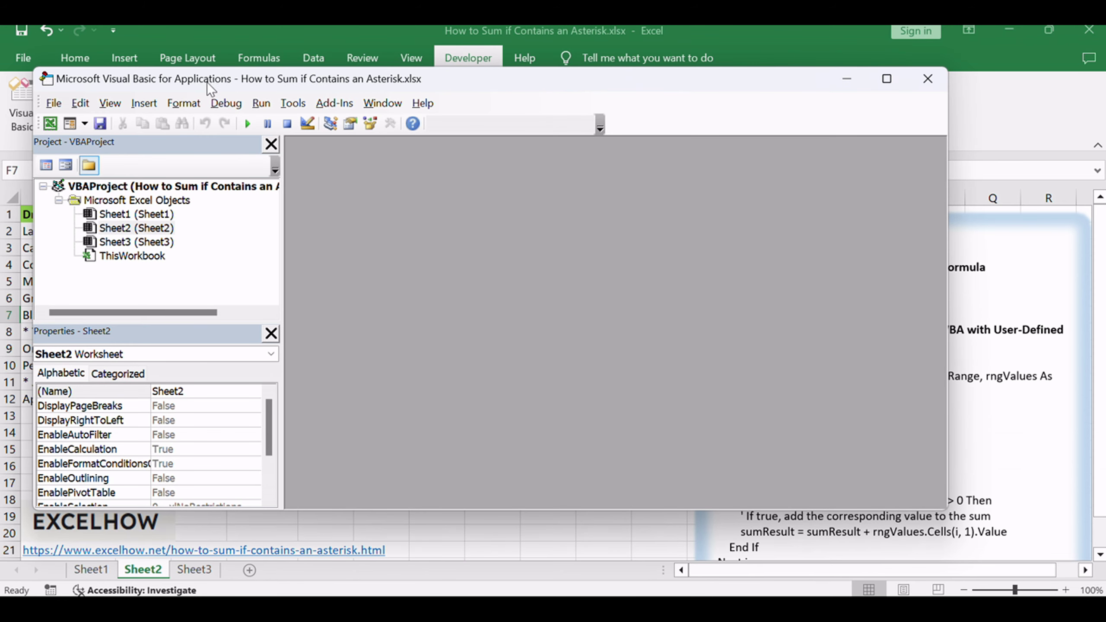
- Insert Module1, paste the SumIfContainsAsterisk function into it, and close the VBA editor
click(152, 108)
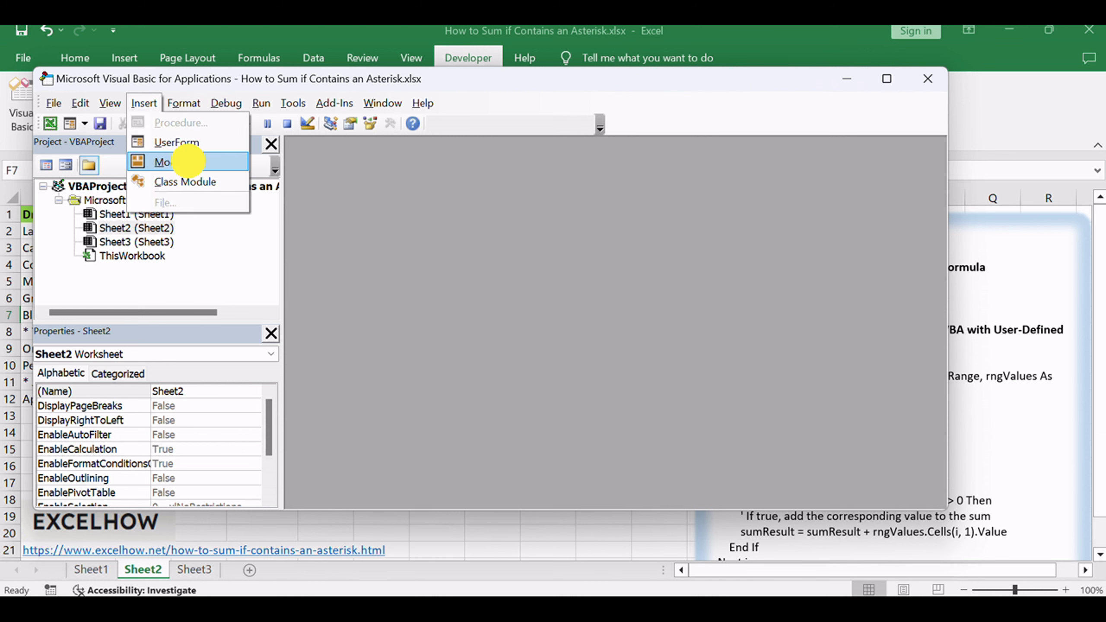
click(190, 162)
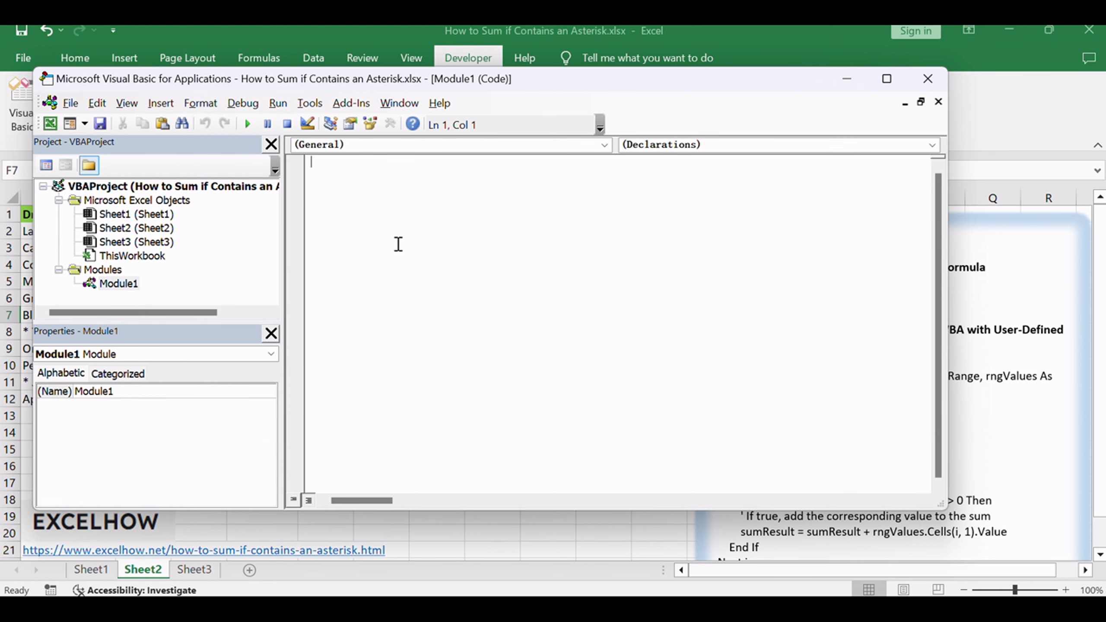
text(Function SumIfContainsAsterisk(rngCriteria As Range, rngValues As Range) As Double     Dim i As Long     Dim sumResult As Double      ' Loop through each cell in the criteria range     For i = 1 To rngCriteria.Rows.Count         ' Check if the cell contains an asterisk         If InStr(1, rngCriteria.Cells(i, 1).Value, "*") > 0 Then             ' If true, add the corresponding value to the sum             sumResult = sumResult + rngValues.Cells(i, 1).Value         End If     Next i      ' Return the final sum     SumIfContainsAsterisk = sumResult End Function)
drag(368, 162, 490, 162)
click(709, 162)
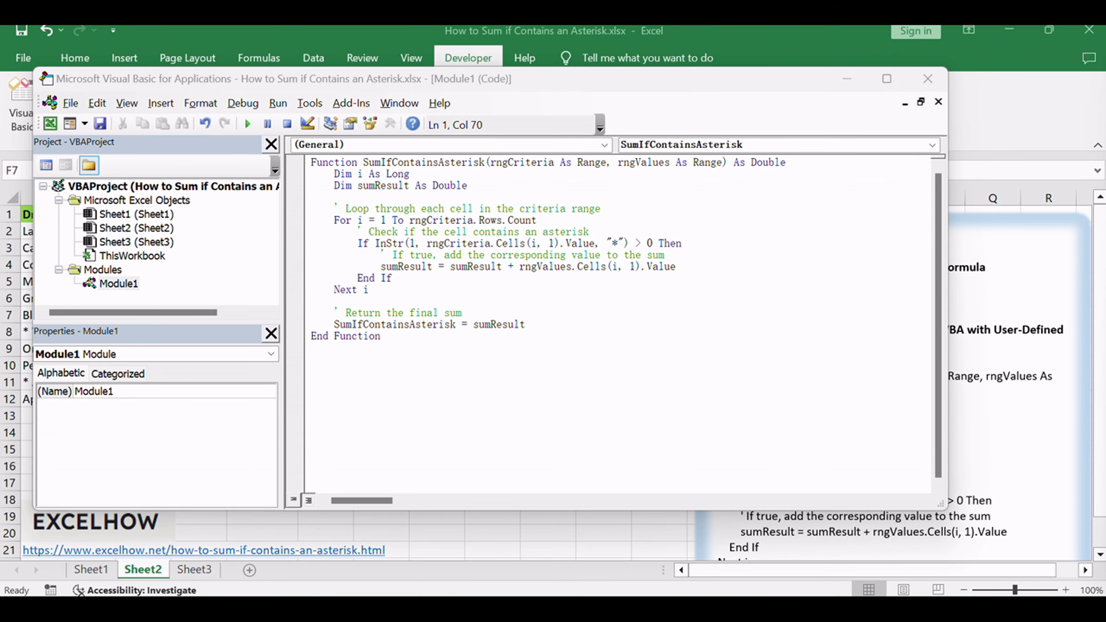
click(618, 290)
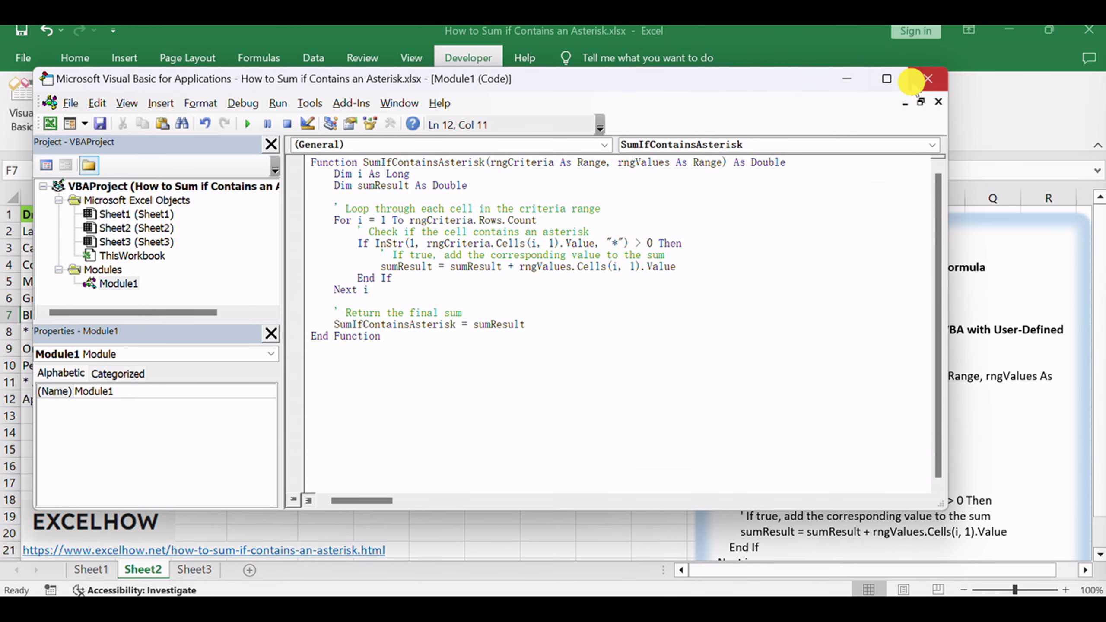
click(928, 79)
click(285, 313)
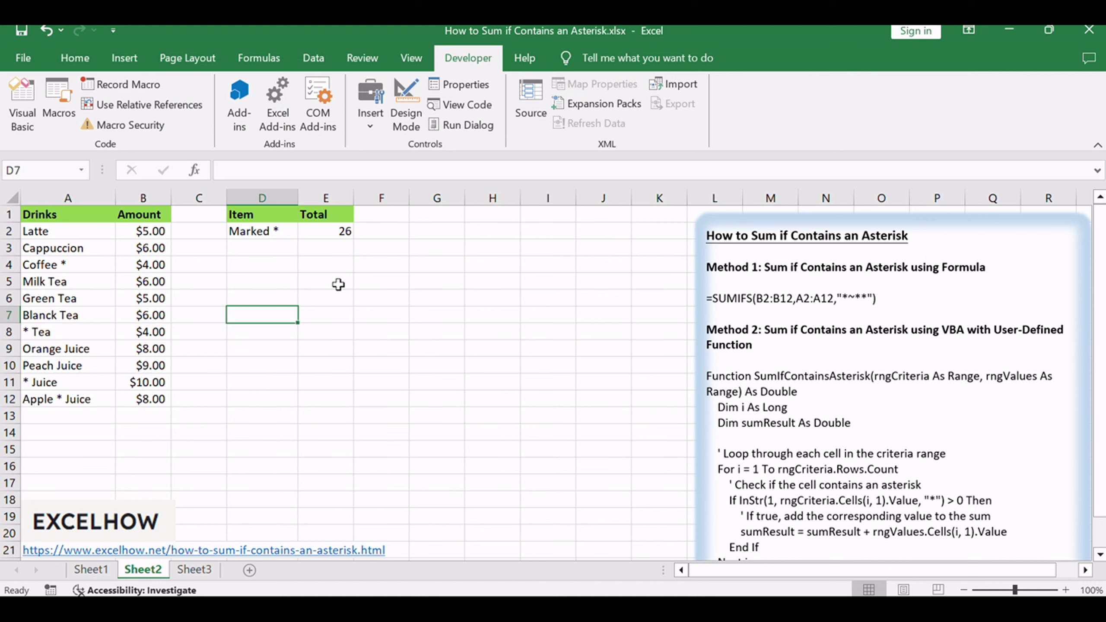
- Enter =SumIfContainsAsterisk(A2:A12, B2:B12) in E3, returning 26
click(327, 250)
double_click(324, 251)
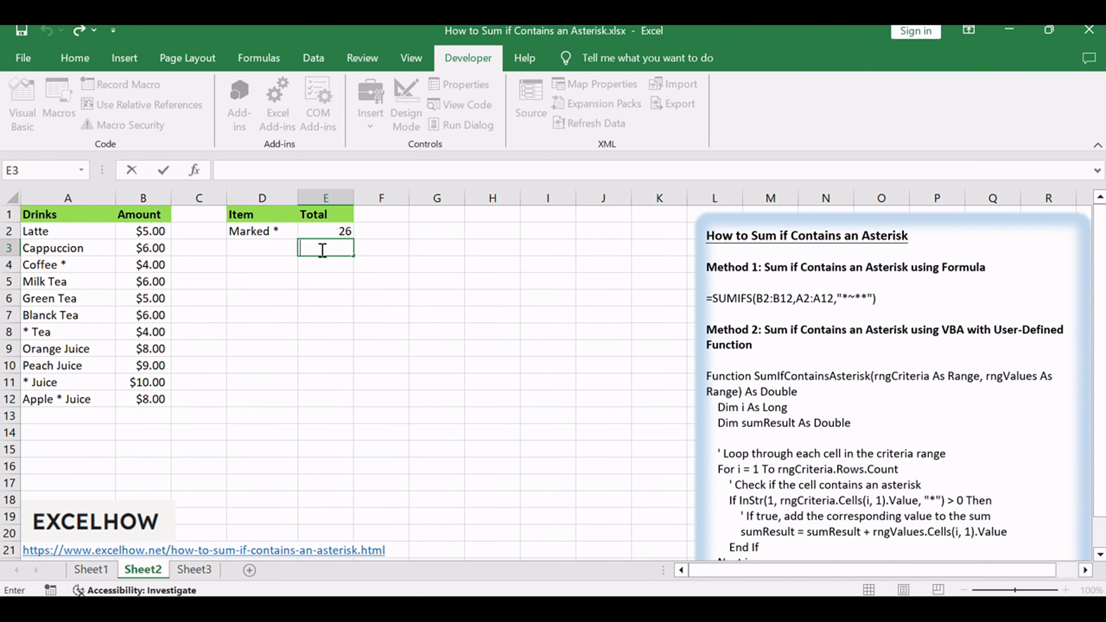
text(=SumIfContainsAsterisk(A2:A12, B2:B12))
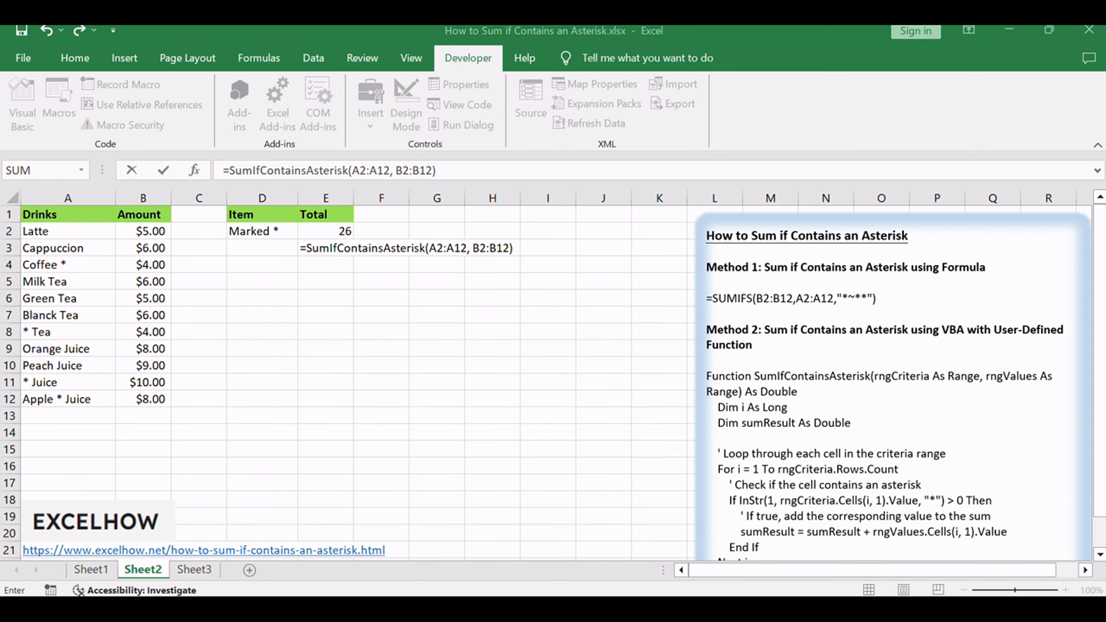
click(455, 170)
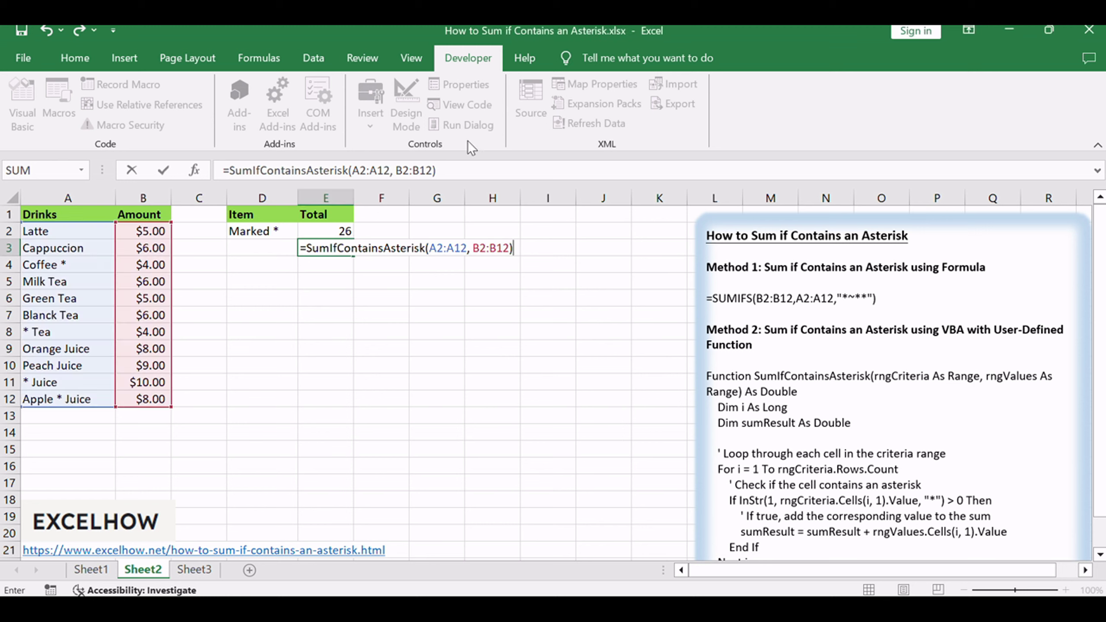
key(Return)
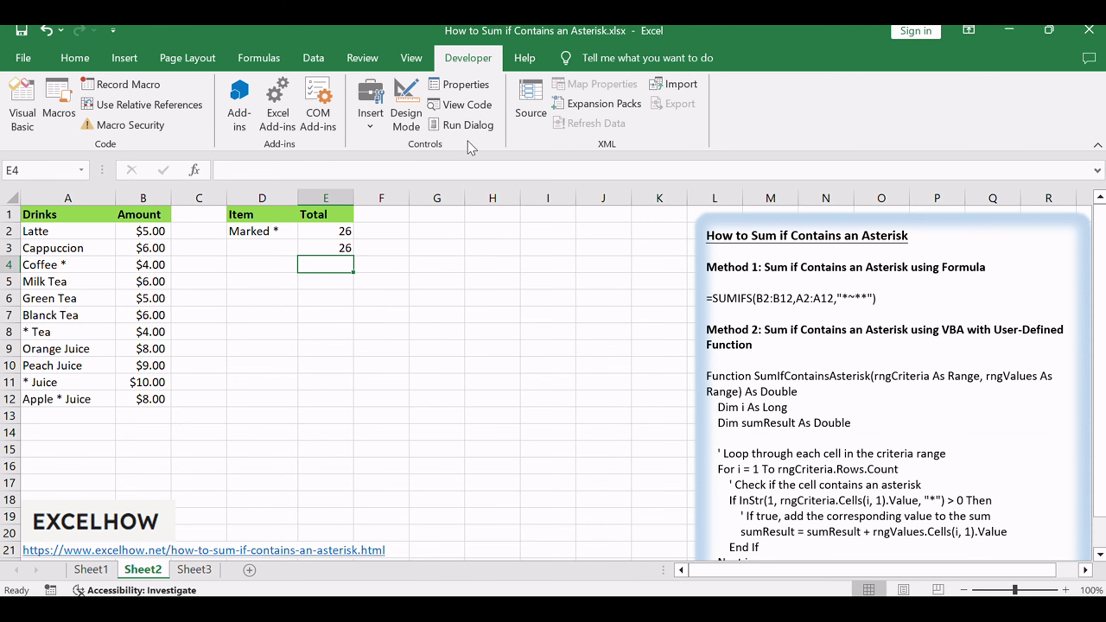
click(321, 253)
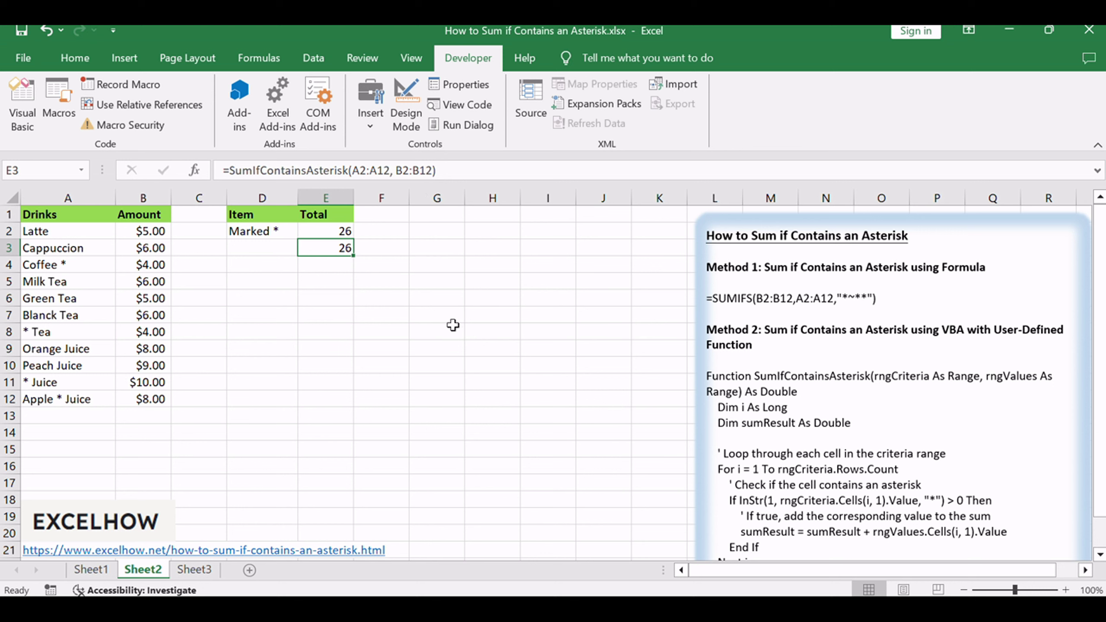
drag(44, 234, 148, 396)
click(414, 396)
click(351, 250)
drag(367, 171, 433, 171)
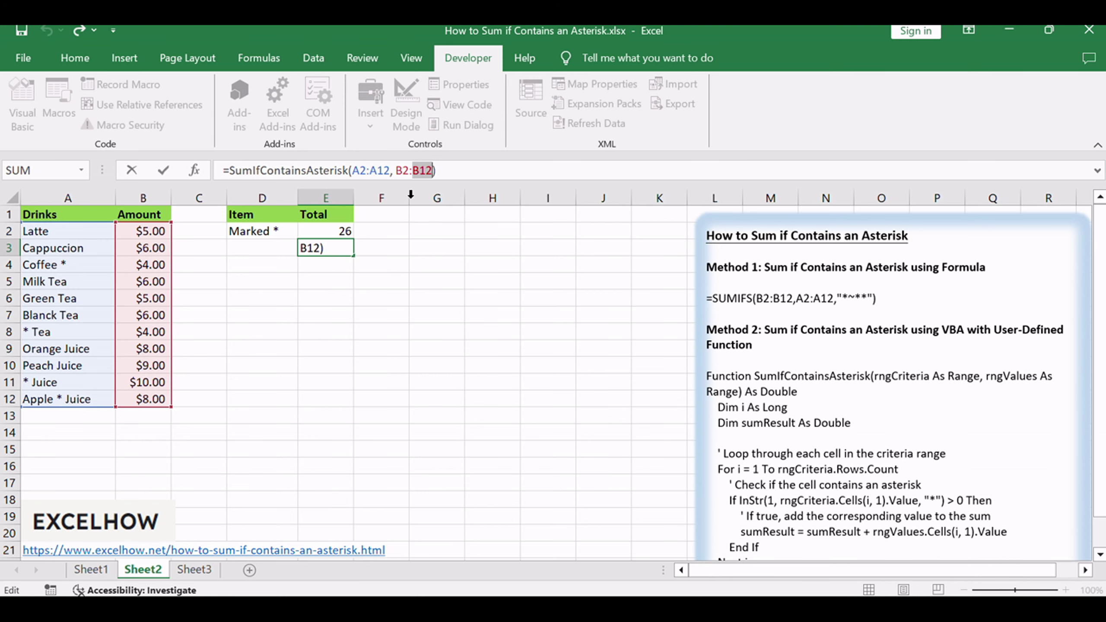
click(414, 250)
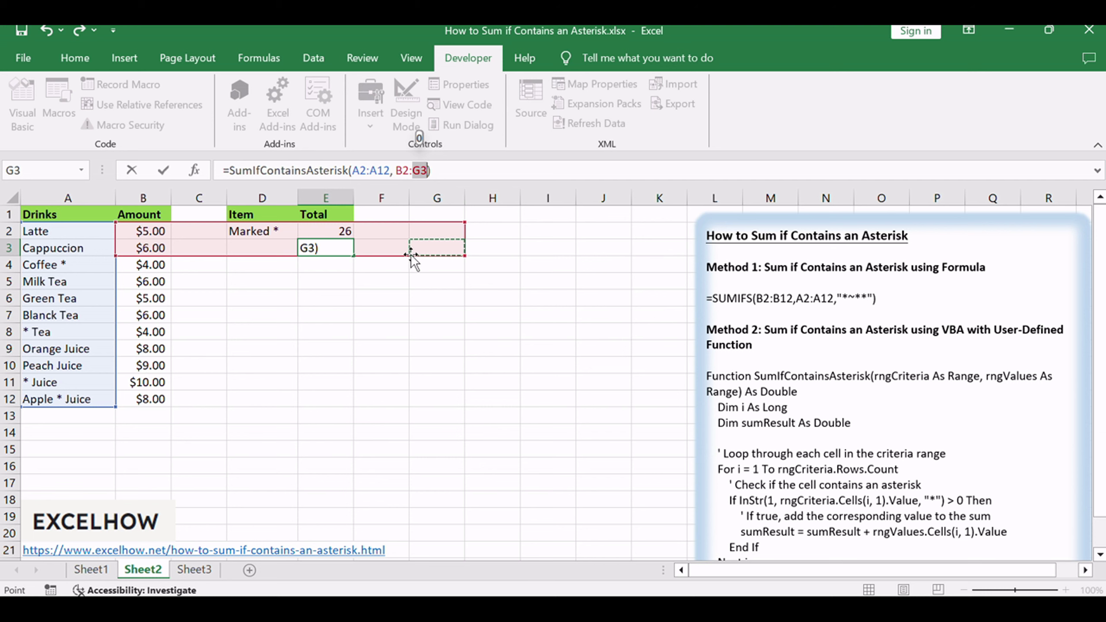
key(ctrl+Return)
click(434, 282)
click(346, 250)
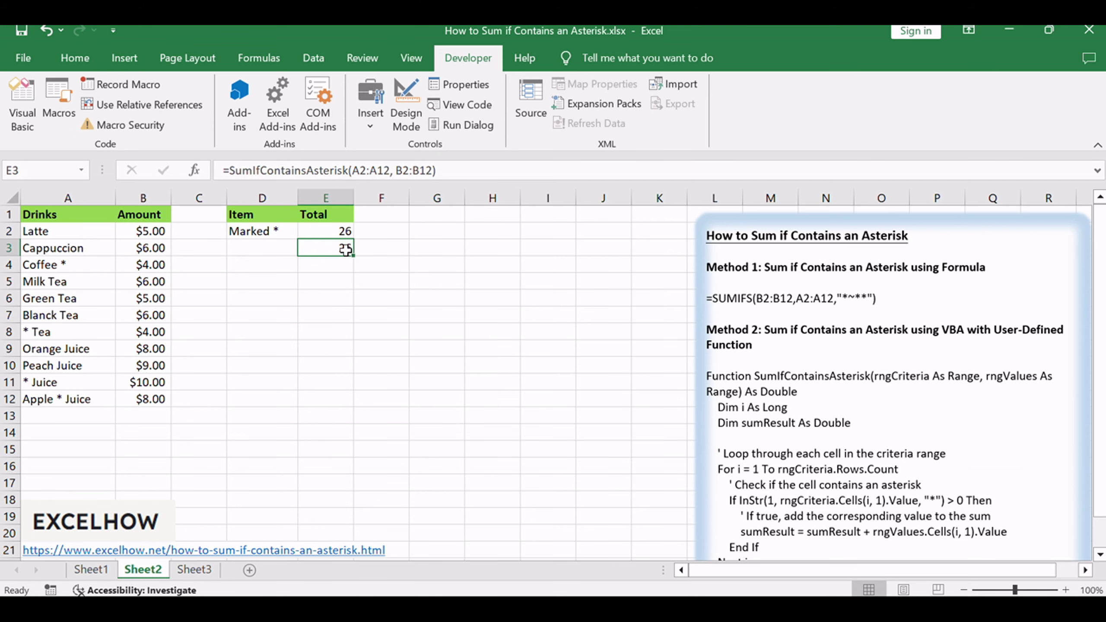
click(339, 227)
click(338, 251)
click(714, 376)
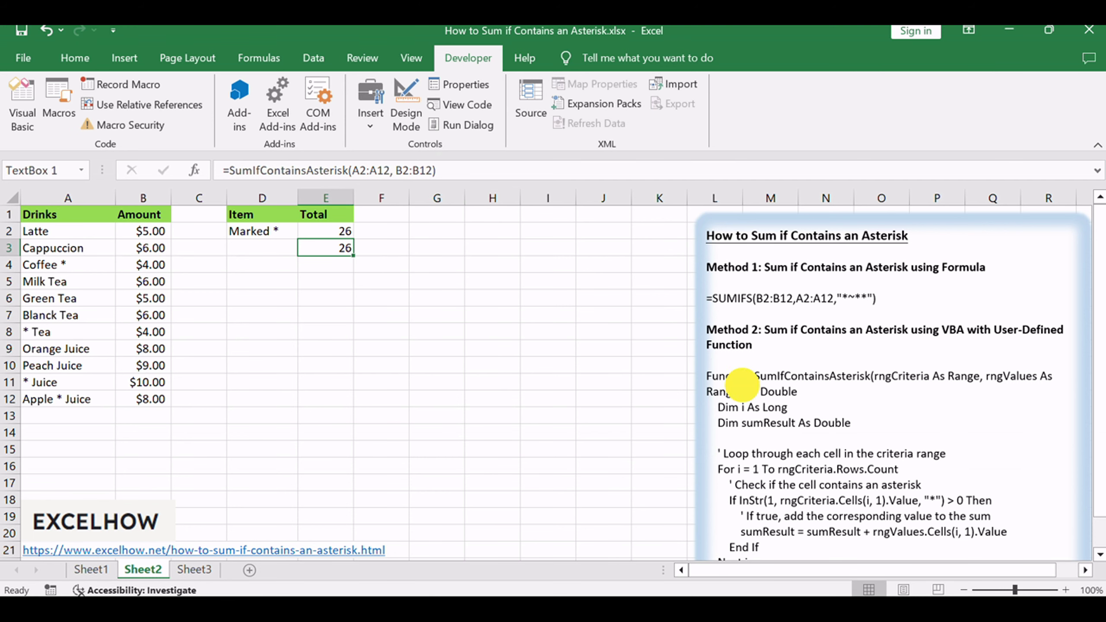
drag(708, 376, 767, 547)
scroll(877, 527, down, 3)
scroll(806, 405, up, 3)
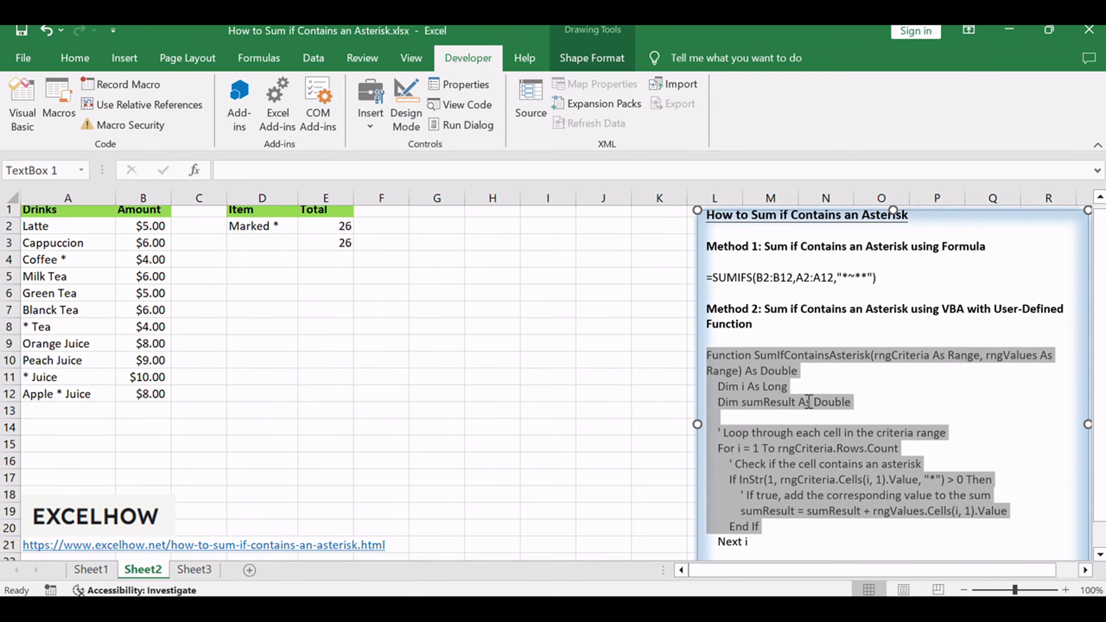
click(491, 382)
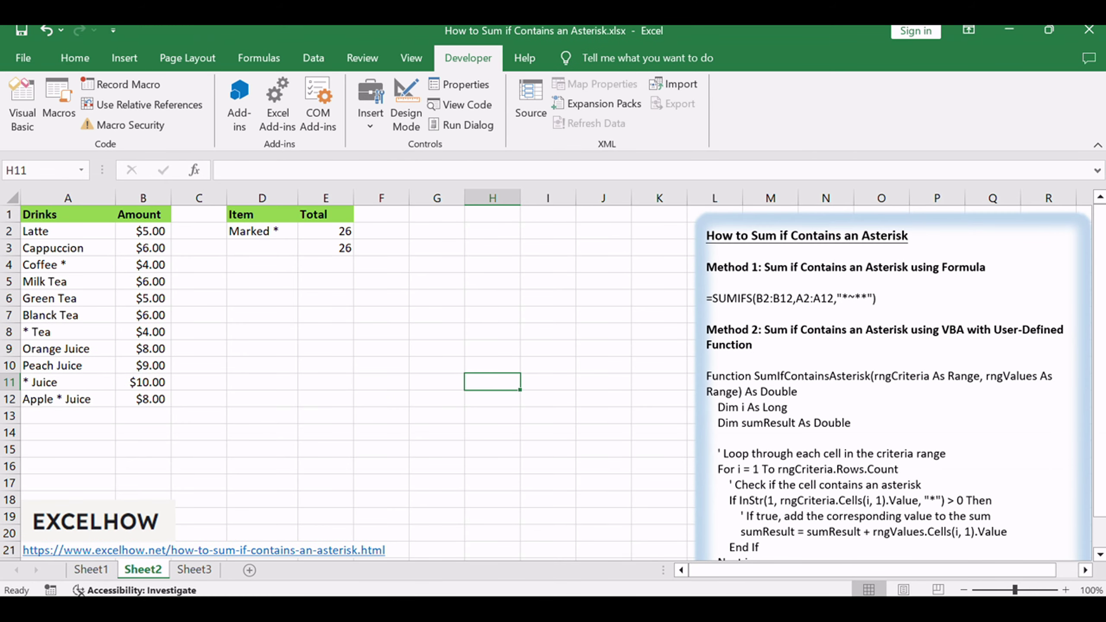
key(alt+F11)
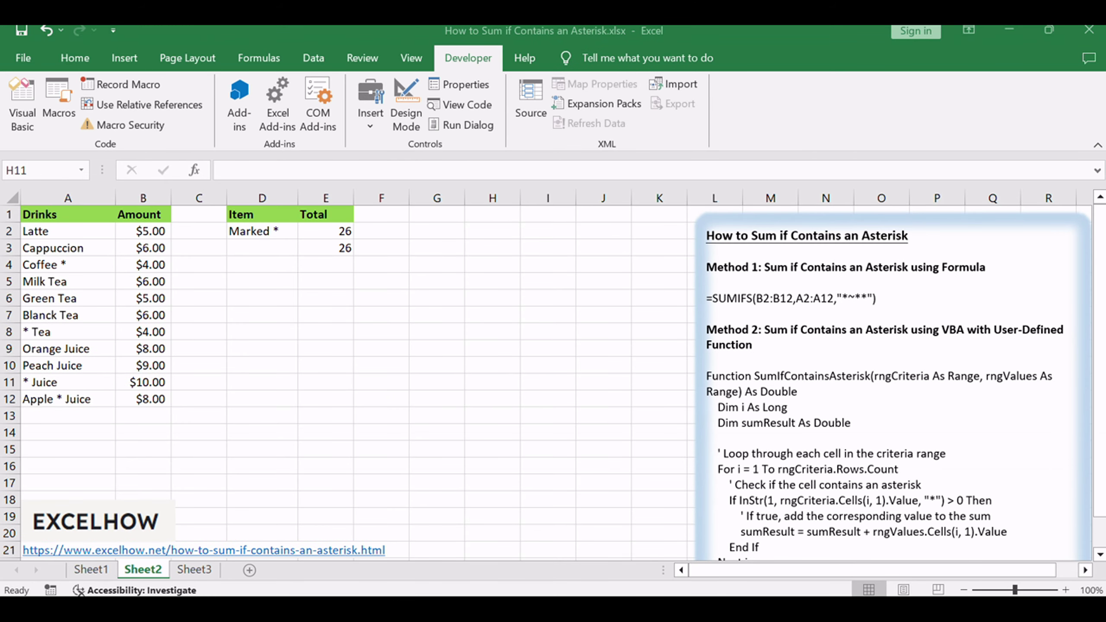